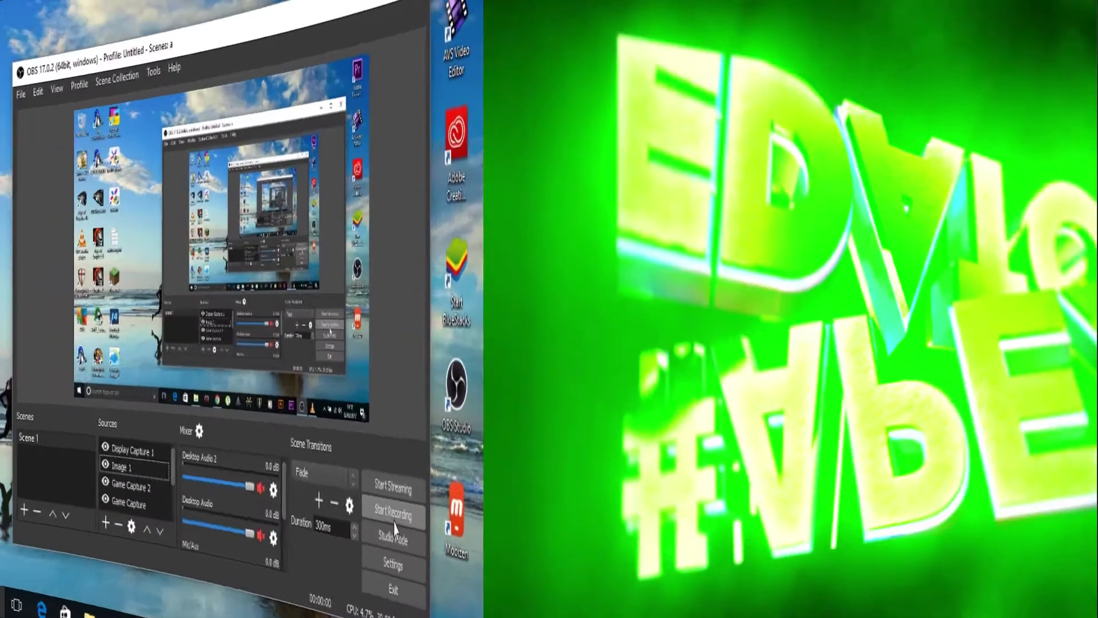
left_click(393, 521)
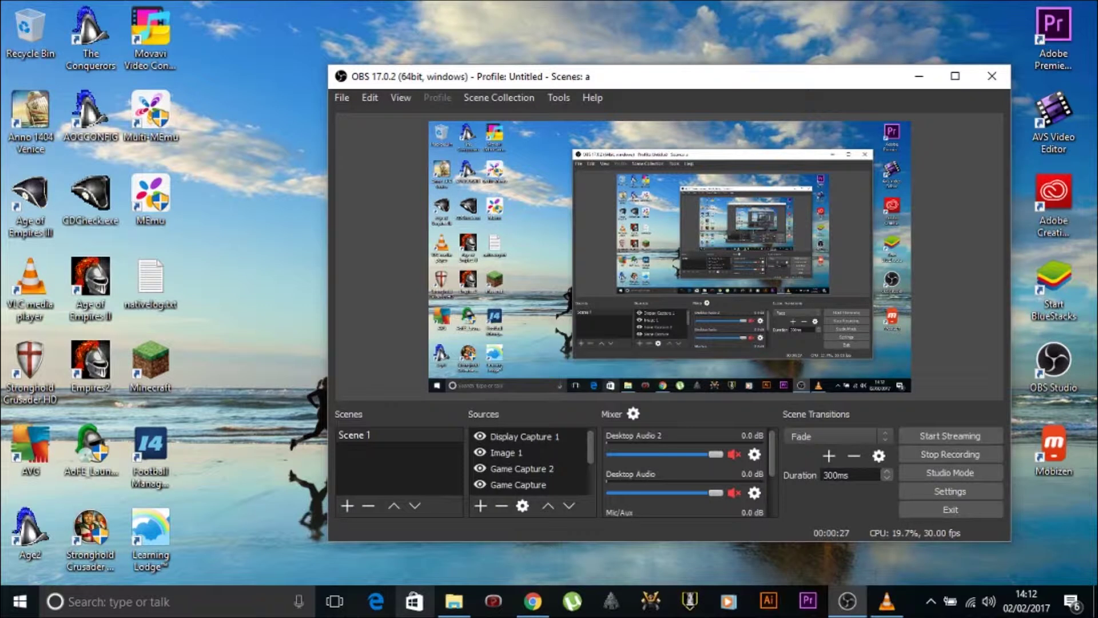
- Switch to VLC media player, start a Convert / Save job and add Captured_file_001.avi from the Videos folder as the source
left_click(886, 601)
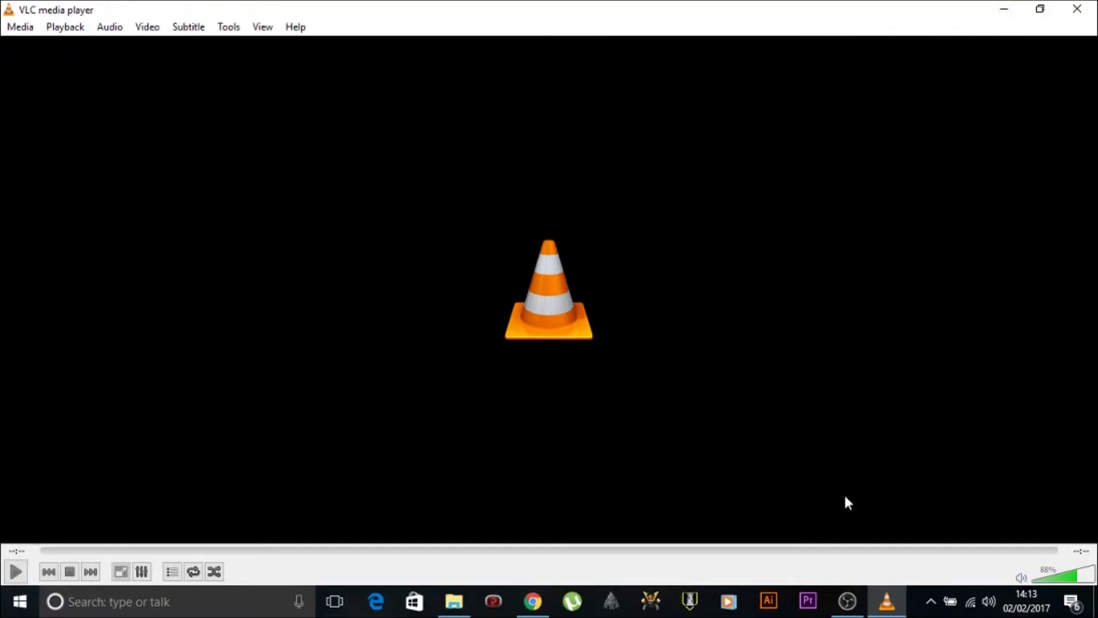
left_click(26, 35)
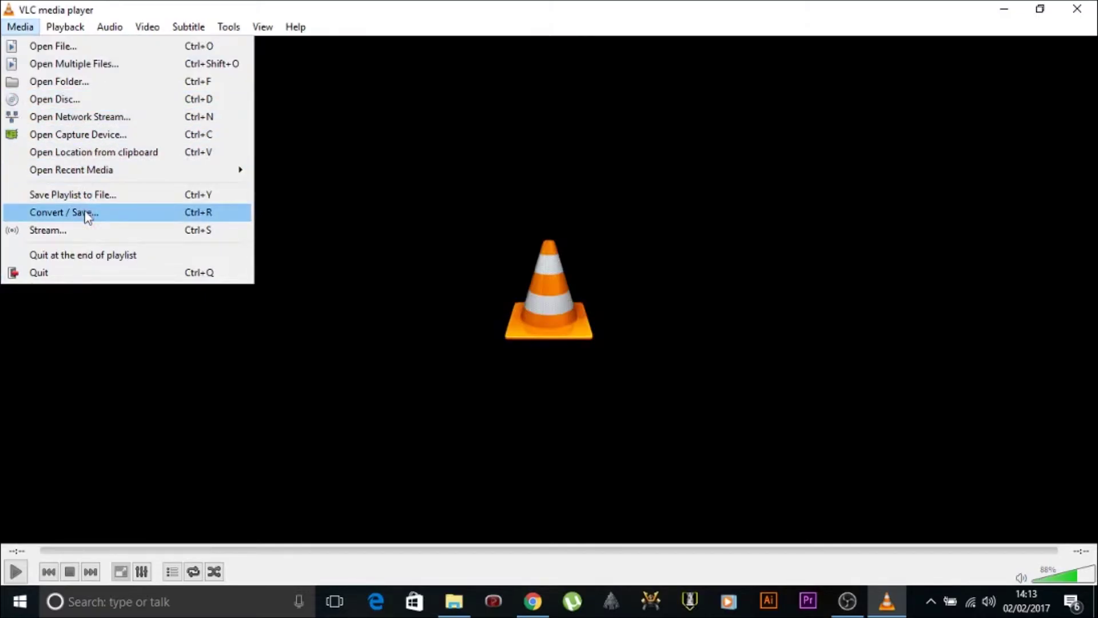
left_click(86, 214)
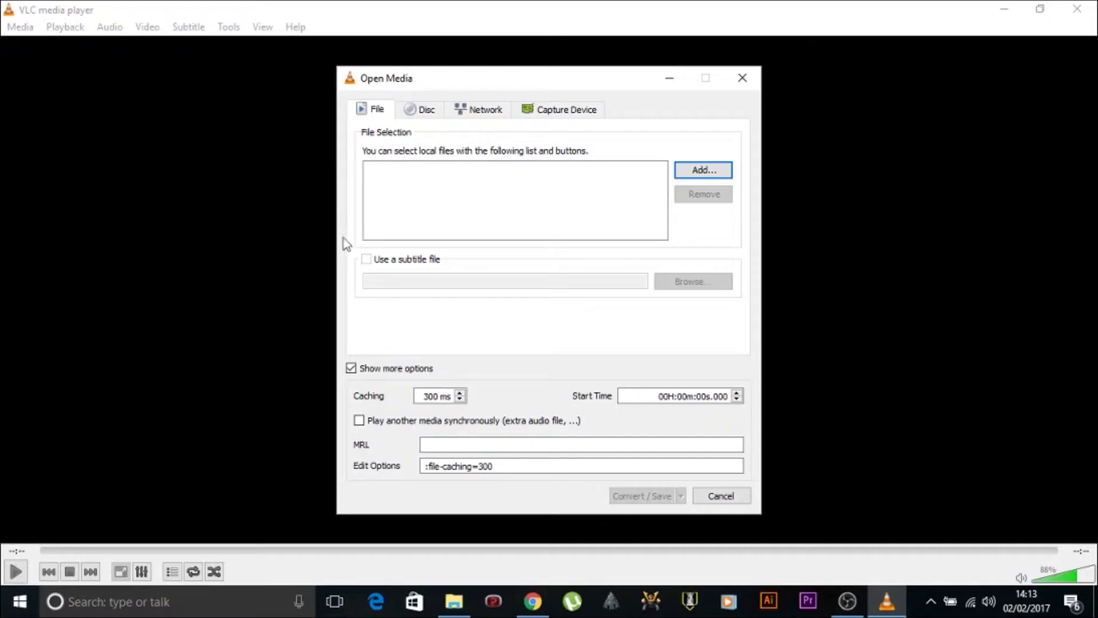
left_click(687, 173)
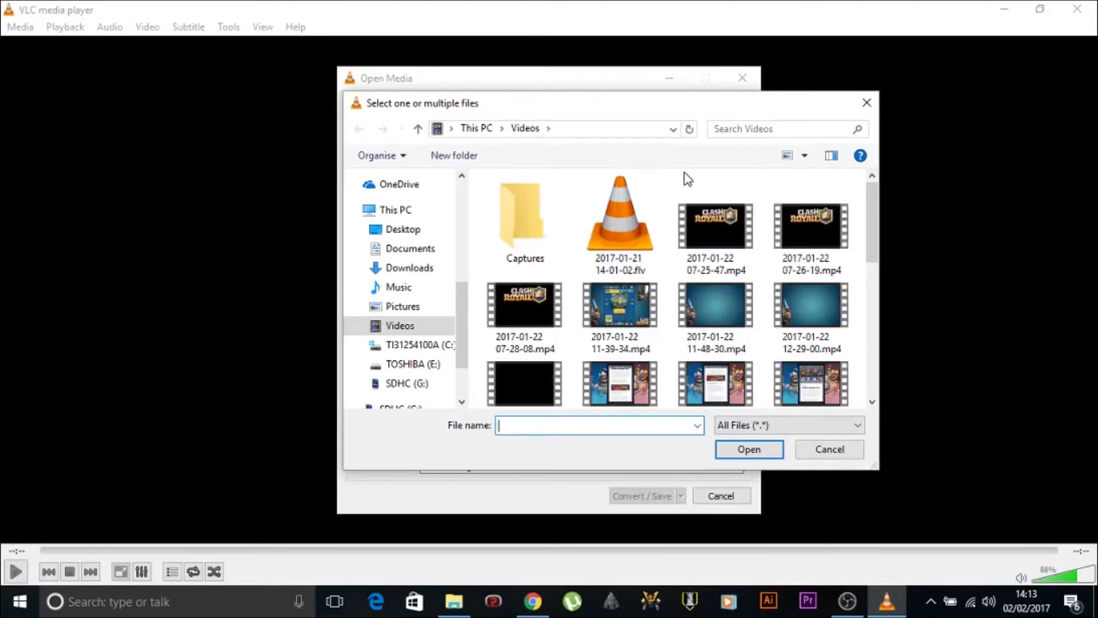
left_click_drag(877, 232, 870, 322)
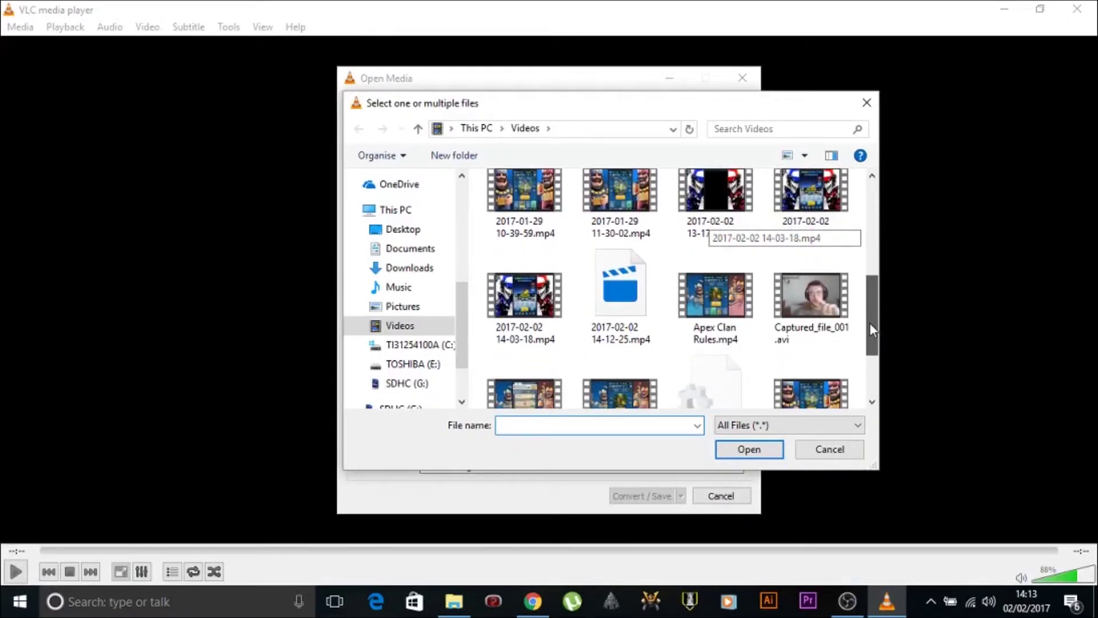
left_click(818, 316)
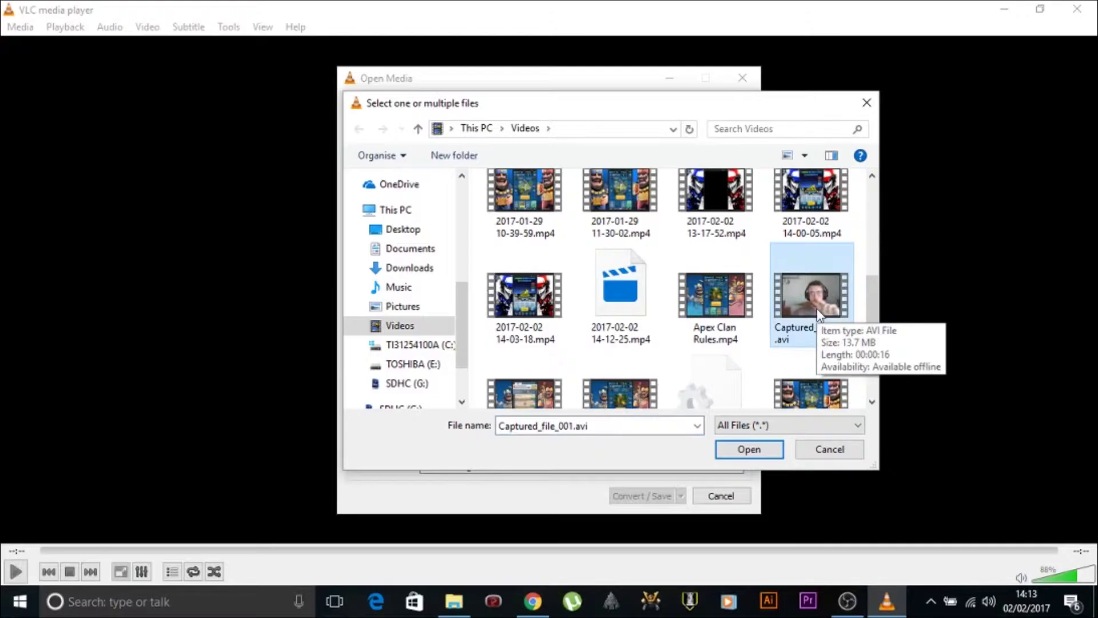
double_click(818, 313)
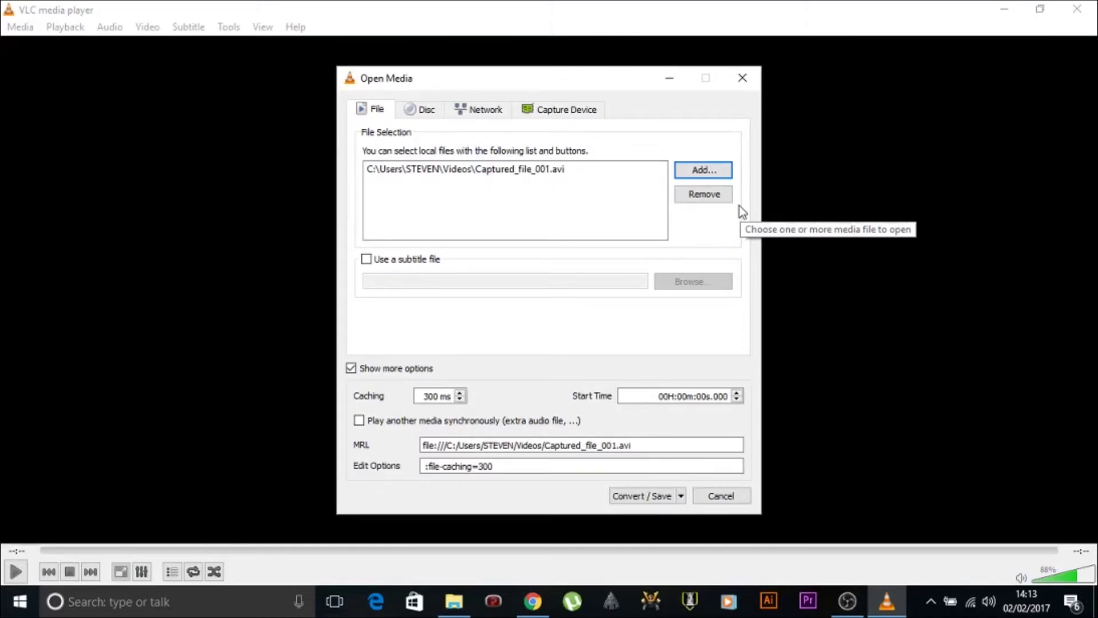
- Look through the Disc, Network and Capture Device source options and return to the file selection
left_click(415, 116)
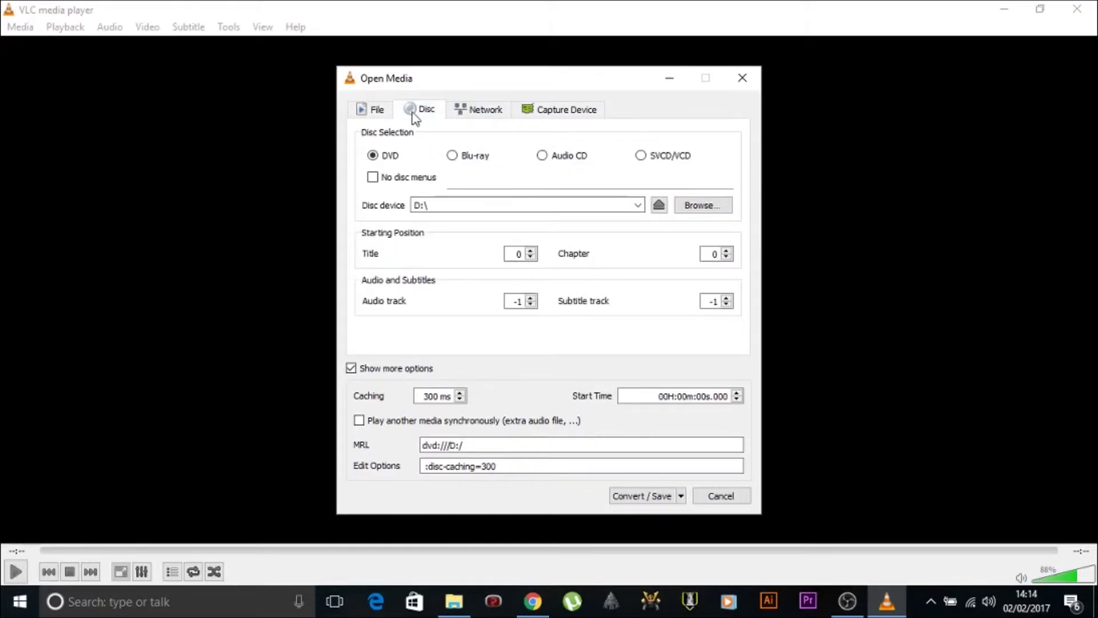
left_click(475, 109)
left_click(524, 110)
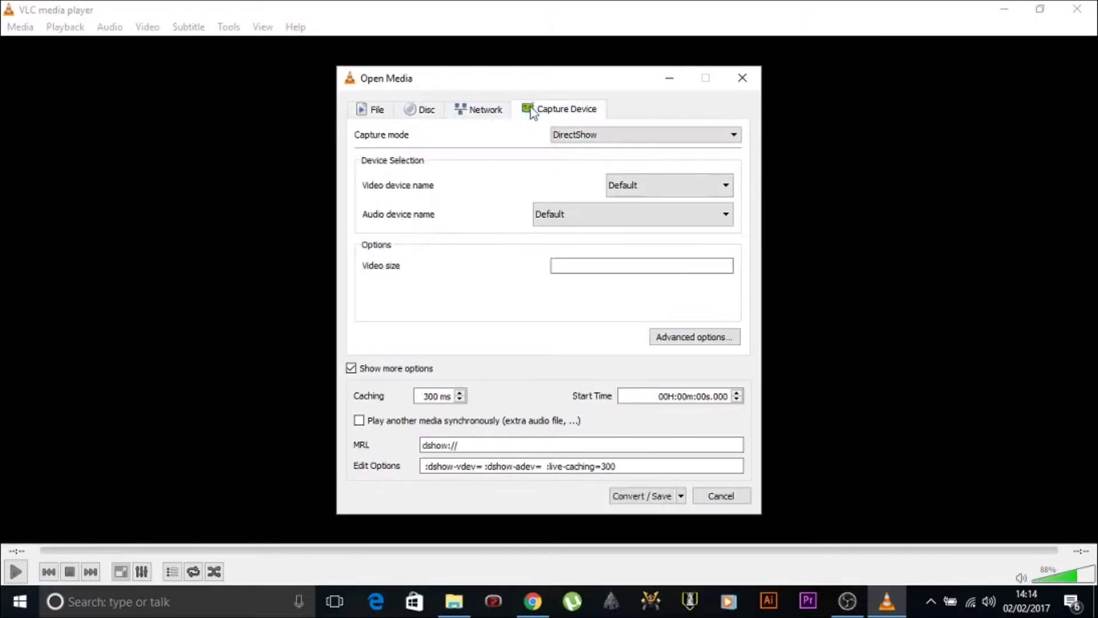
left_click(485, 113)
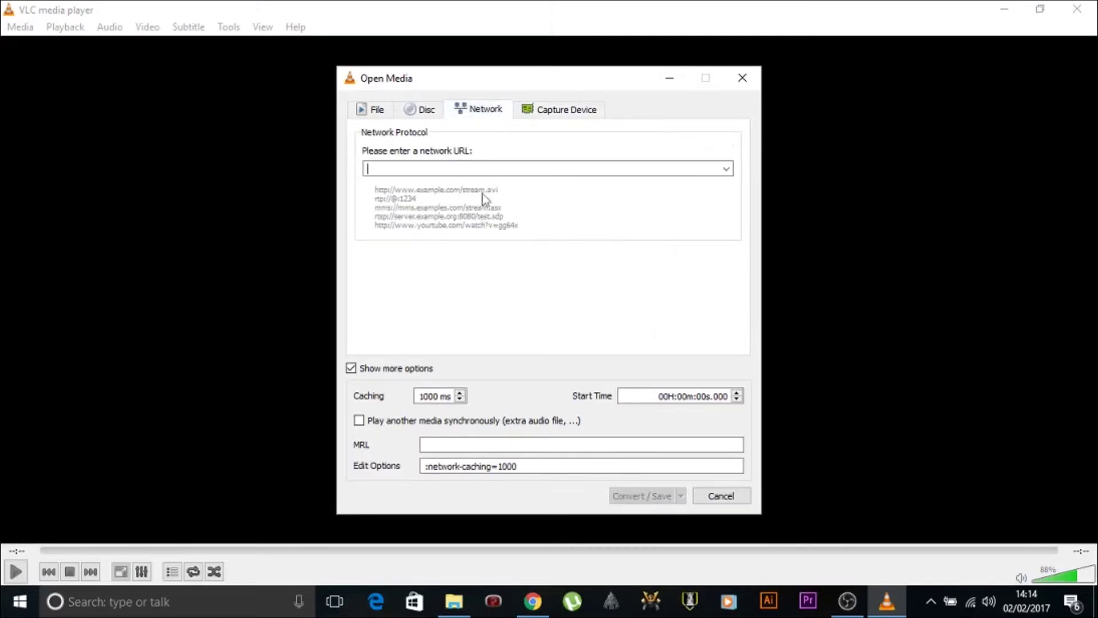
left_click(430, 114)
left_click(378, 110)
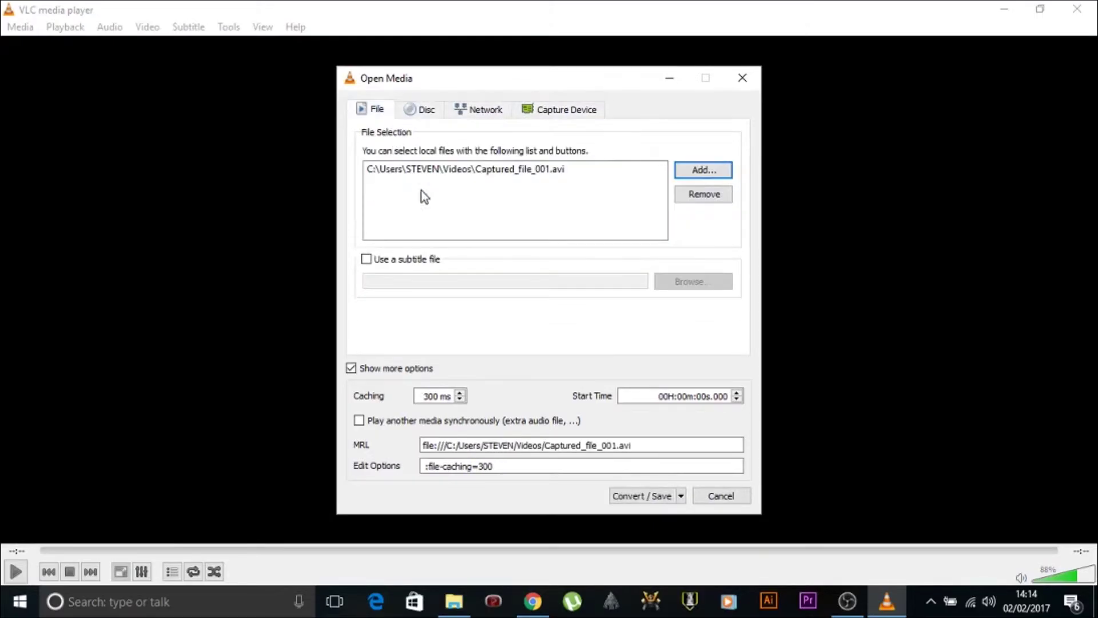
- Proceed to the conversion settings for the added AVI file, keeping the additional options shown
left_click(359, 371)
left_click(351, 373)
left_click(647, 497)
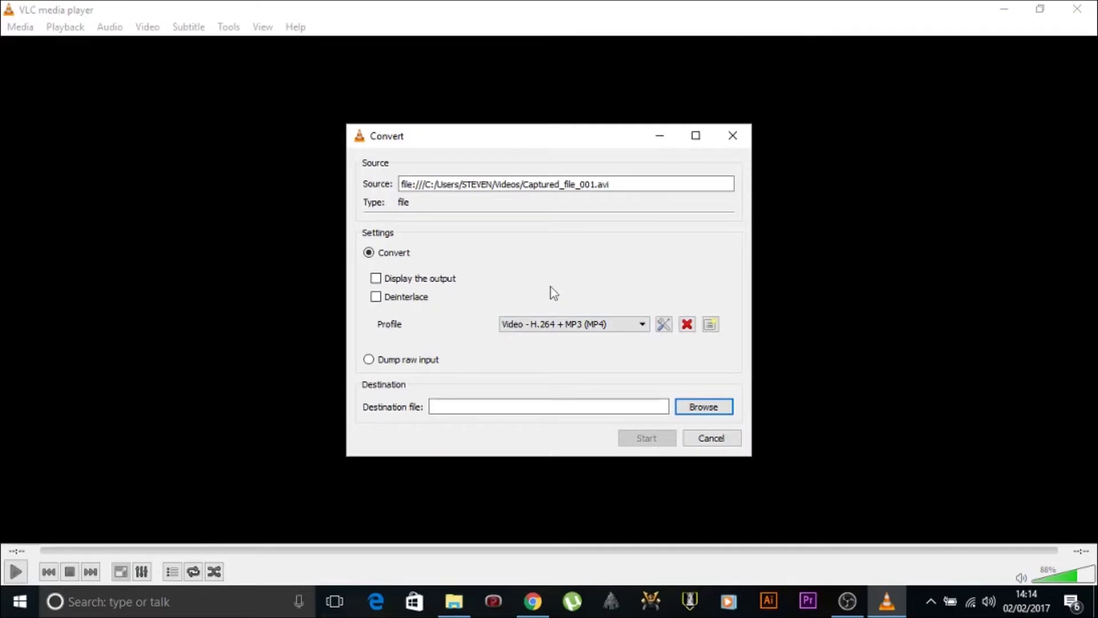
- Set the destination to an MP4 in the Videos folder, named with the person's first name plus "being stupid", and start the conversion
left_click(646, 407)
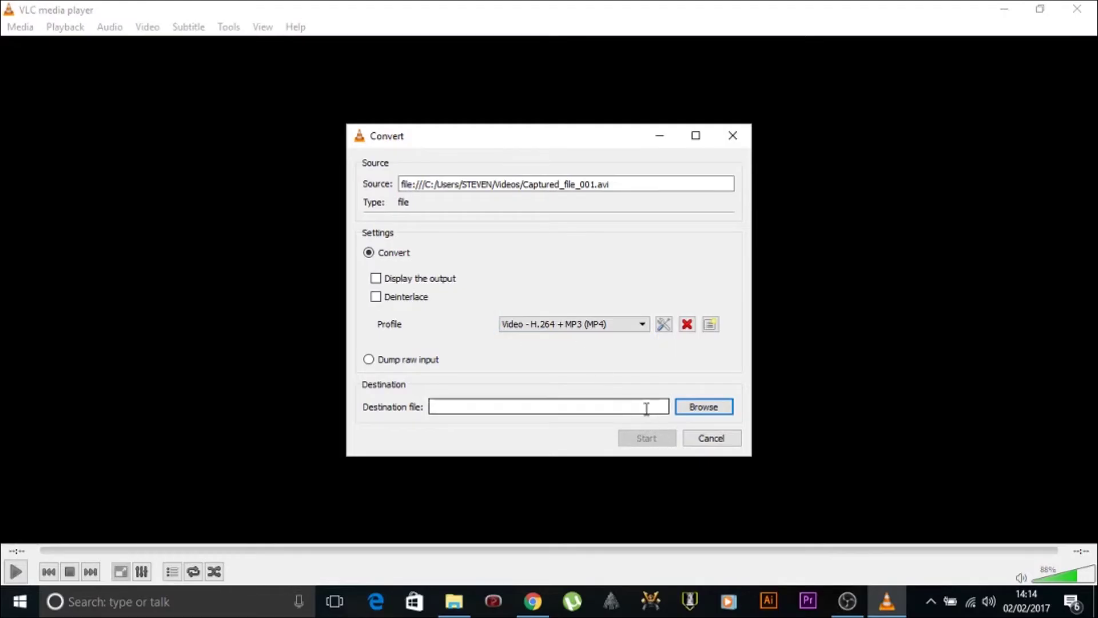
left_click(683, 409)
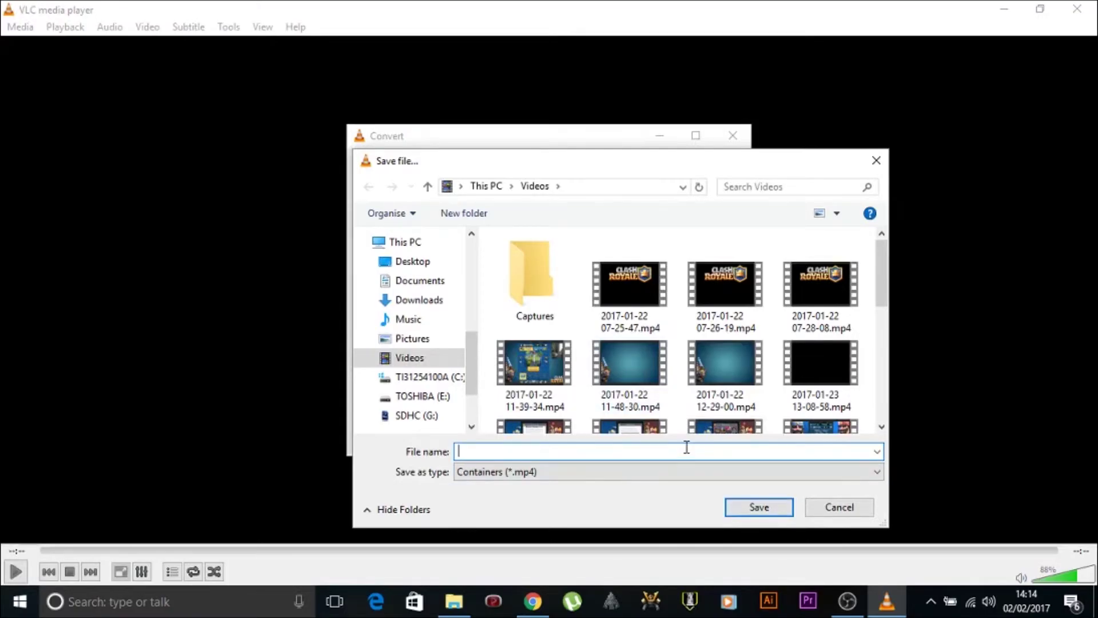
type("Steven bein stupipd")
key("BackSpace")
key("BackSpace")
key("BackSpace")
key("BackSpace")
key("BackSpace")
key("BackSpace")
key("BackSpace")
key("BackSpace")
type("g stupid")
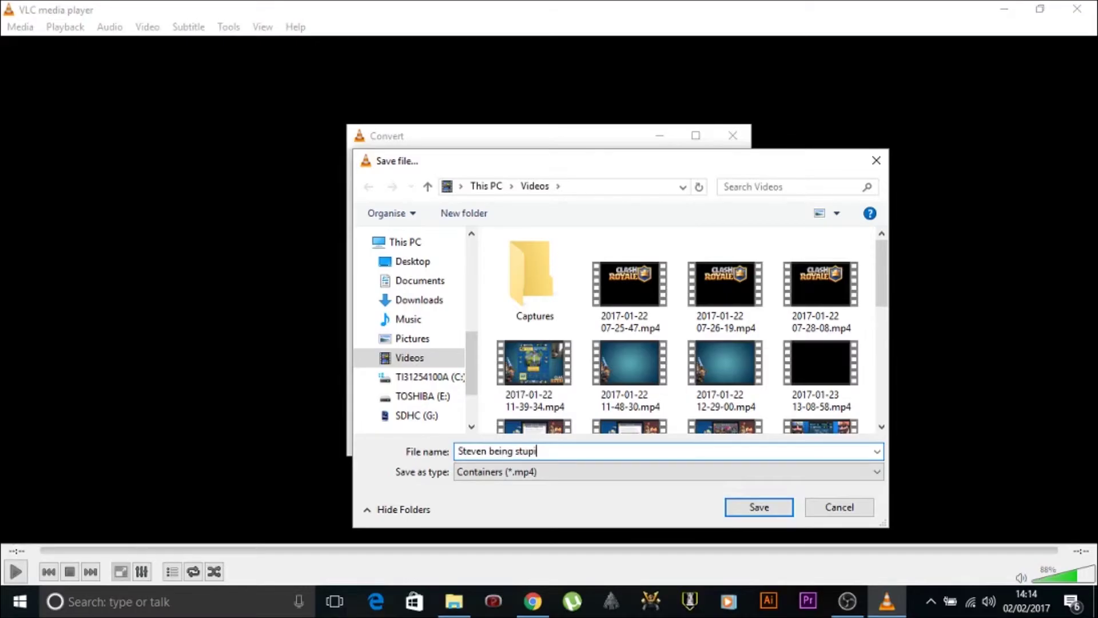
left_click(775, 509)
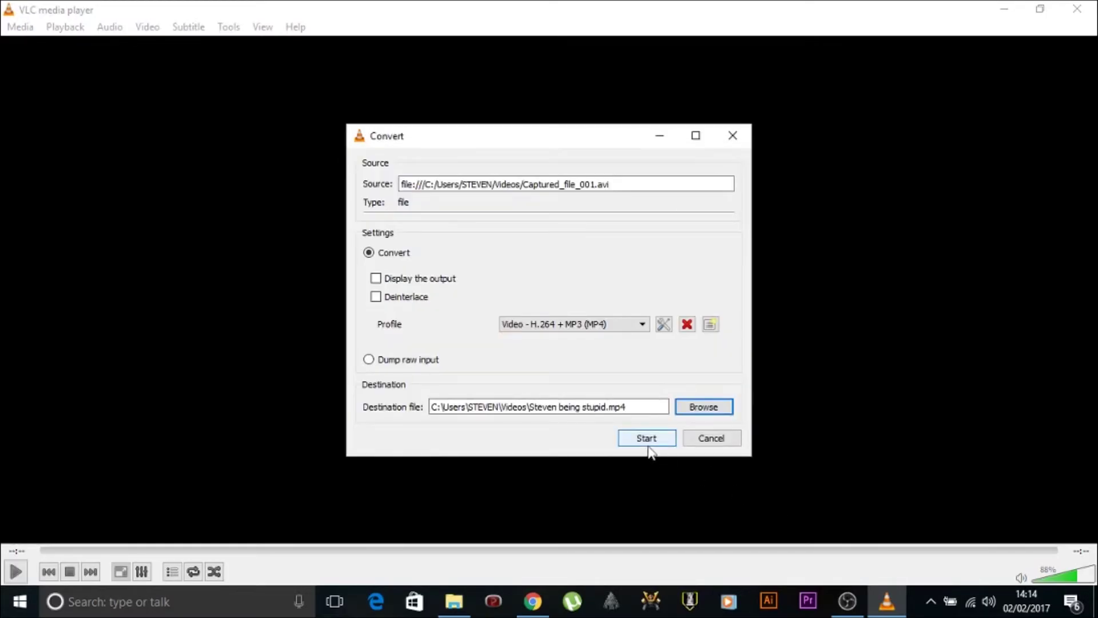
left_click(649, 449)
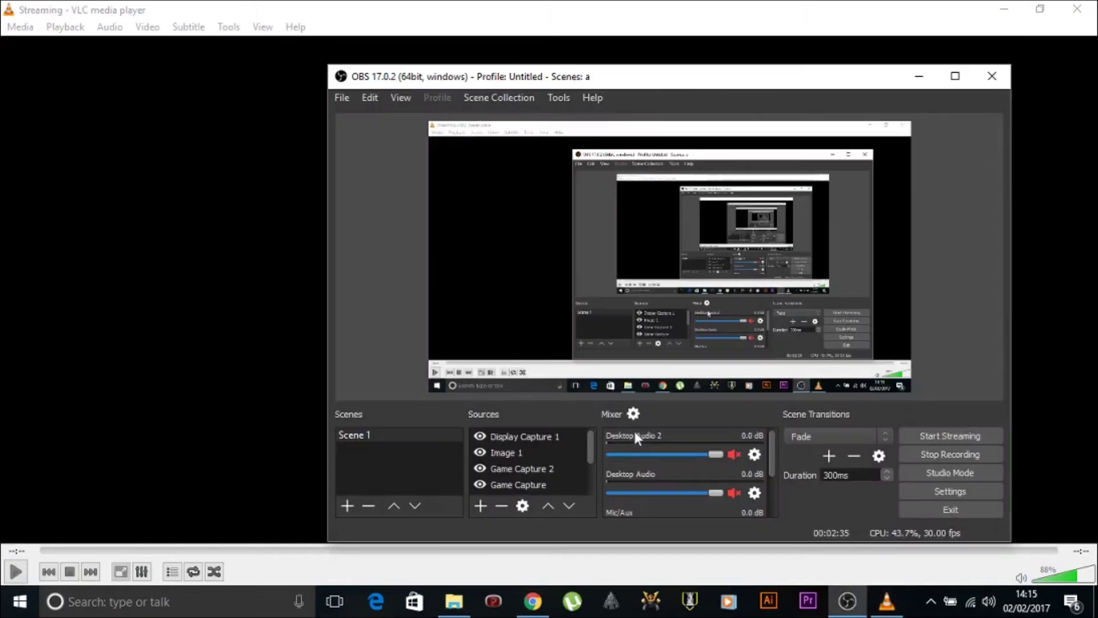
- Check for the converted MP4 in the Videos folder in File Explorer, and minimize the open windows to show the desktop
left_click(921, 80)
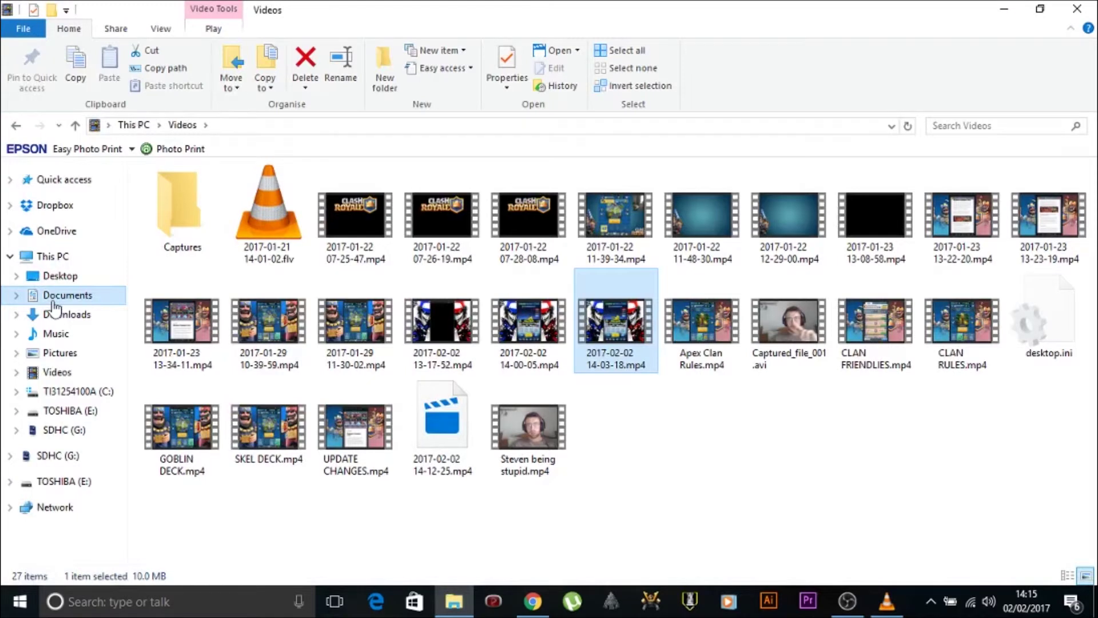
left_click(105, 375)
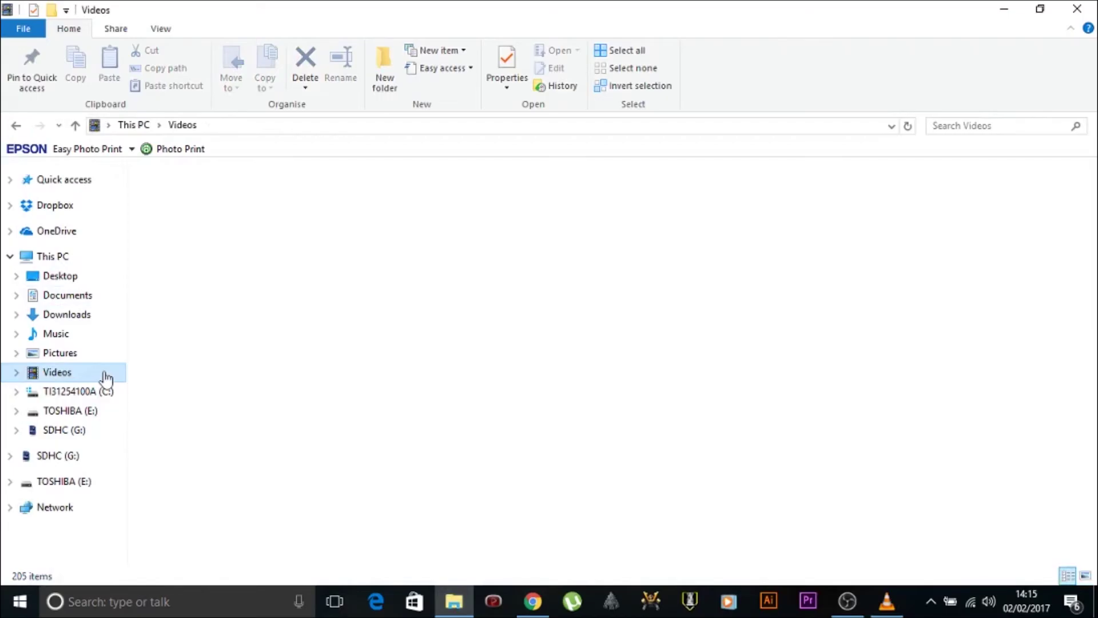
left_click_drag(399, 389, 485, 501)
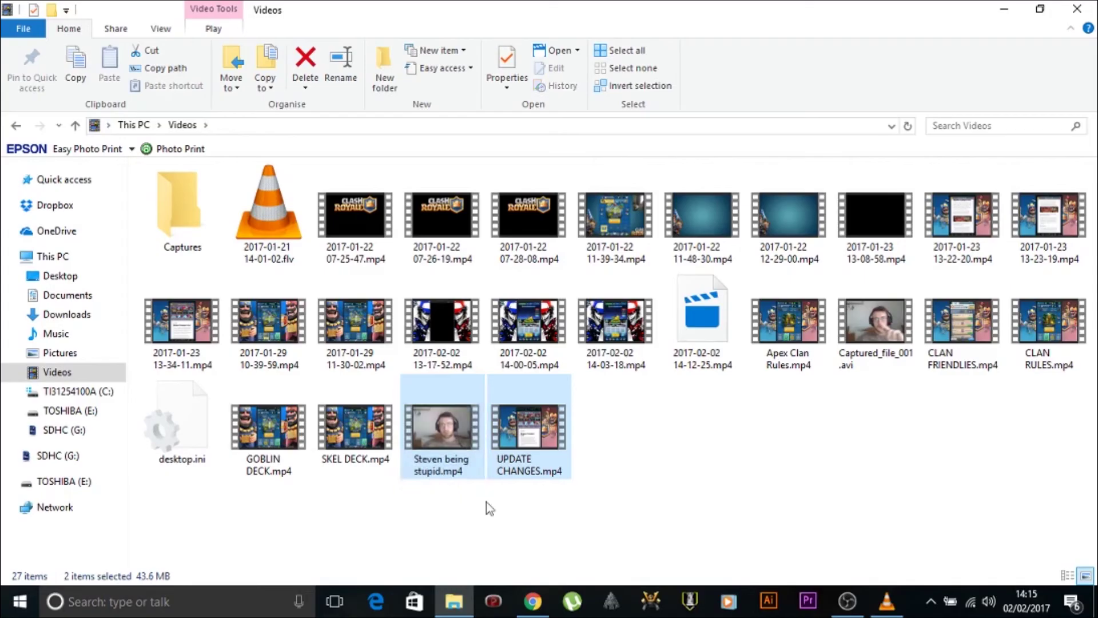
left_click(1004, 10)
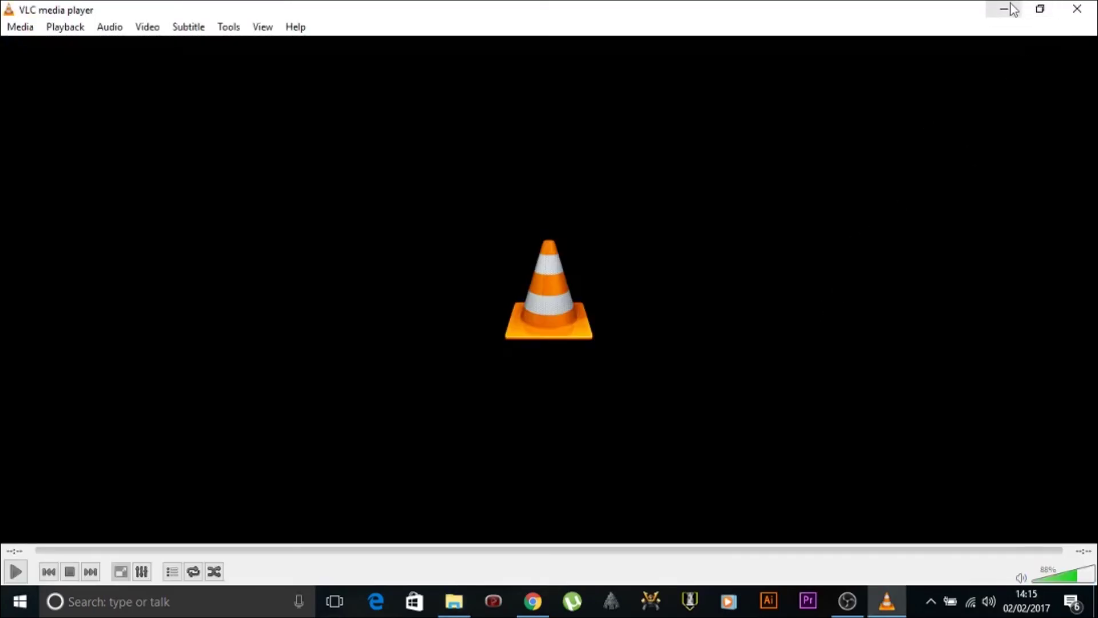
left_click(1004, 9)
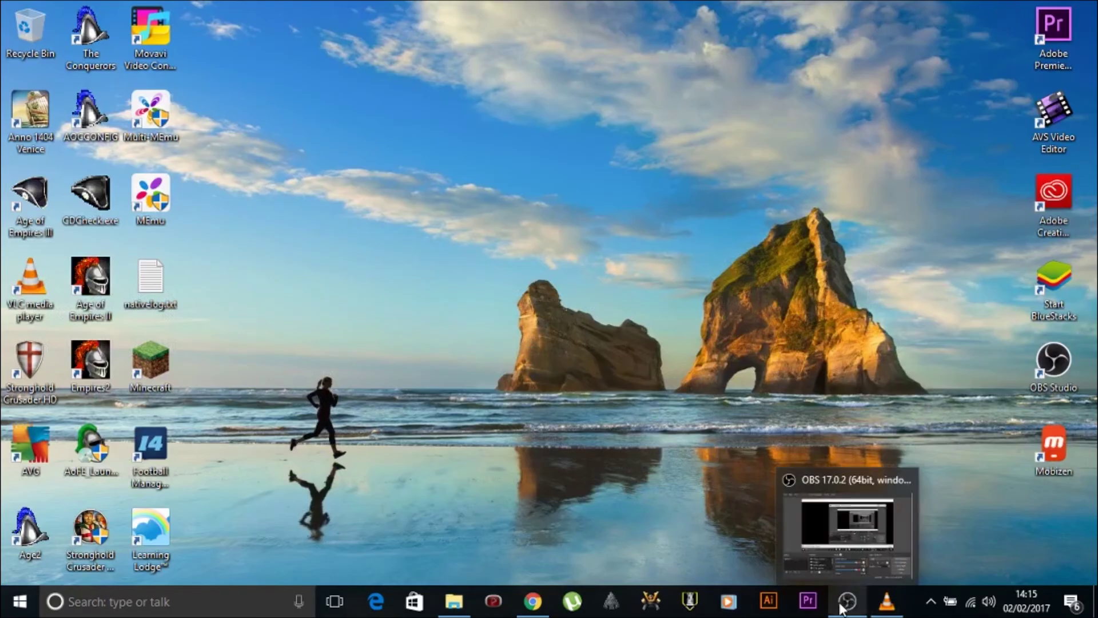